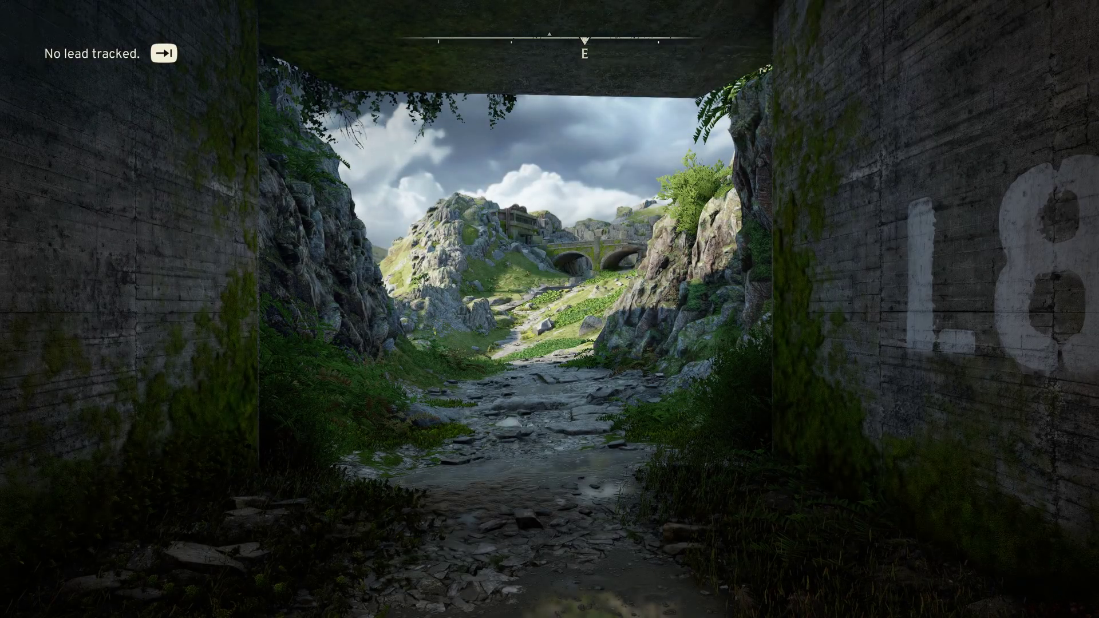
# Walk out of the tunnel and along the canyon toward the red phone box.
pyautogui.press('w')
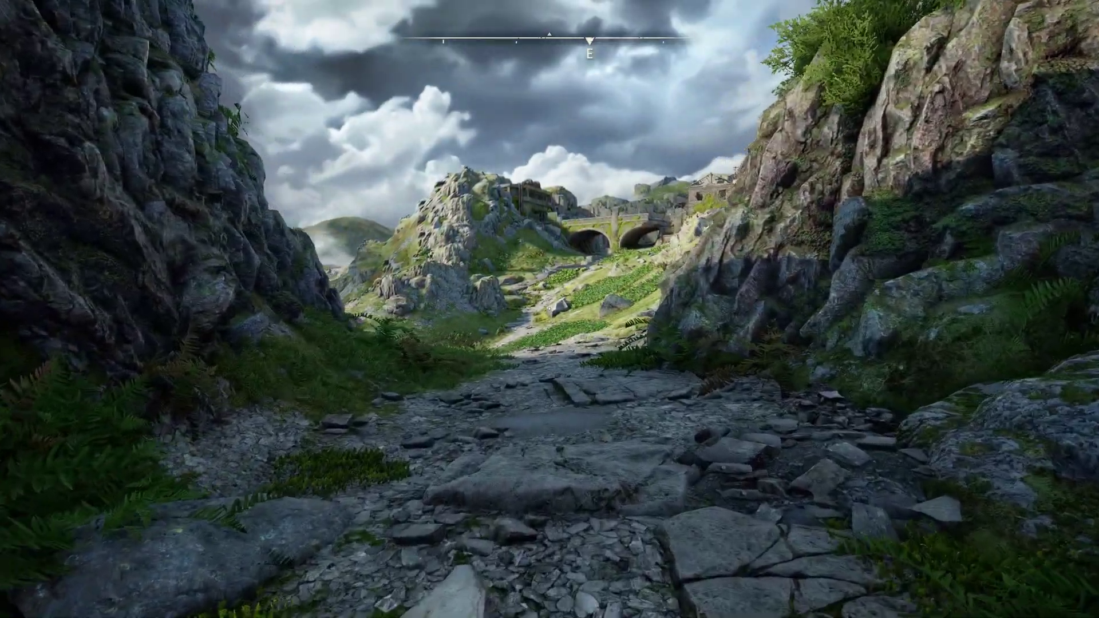
pyautogui.press('w')
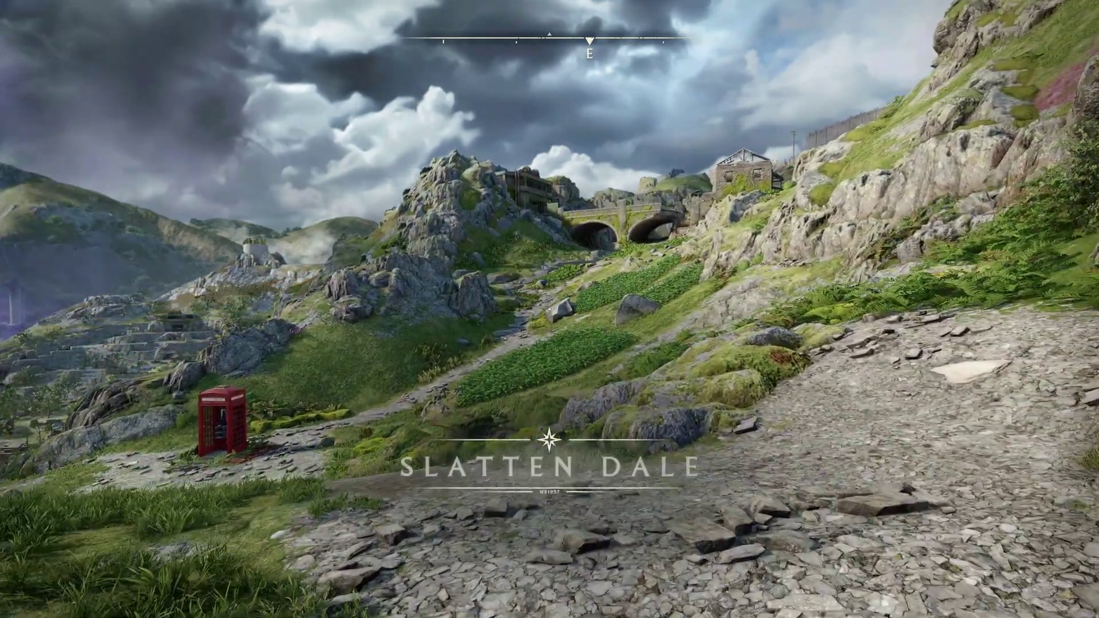
pyautogui.press('w')
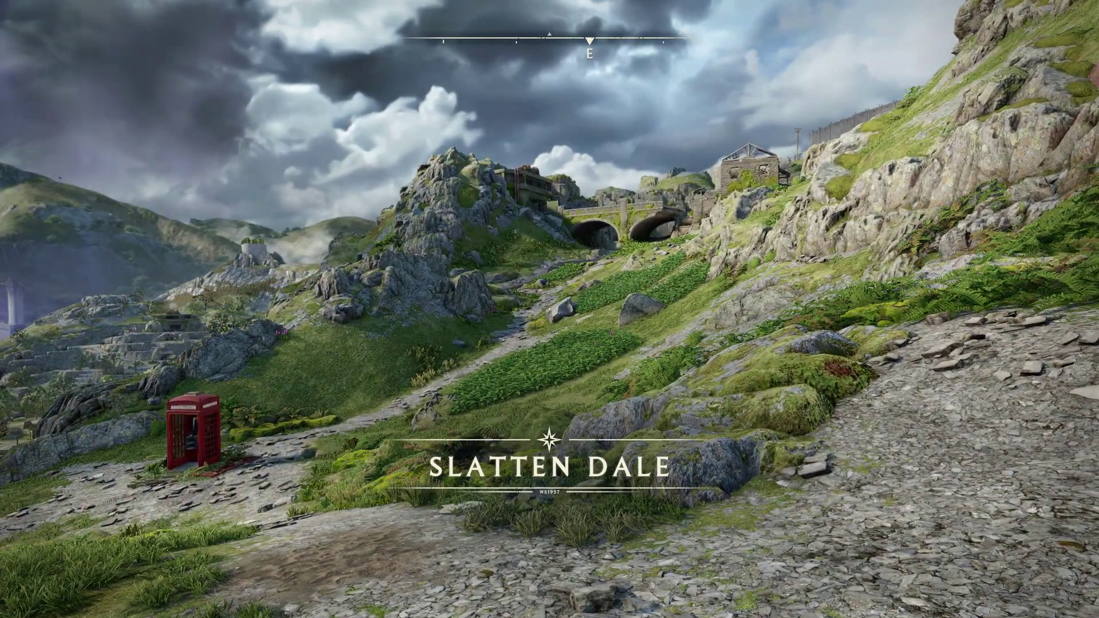
pyautogui.press('w')
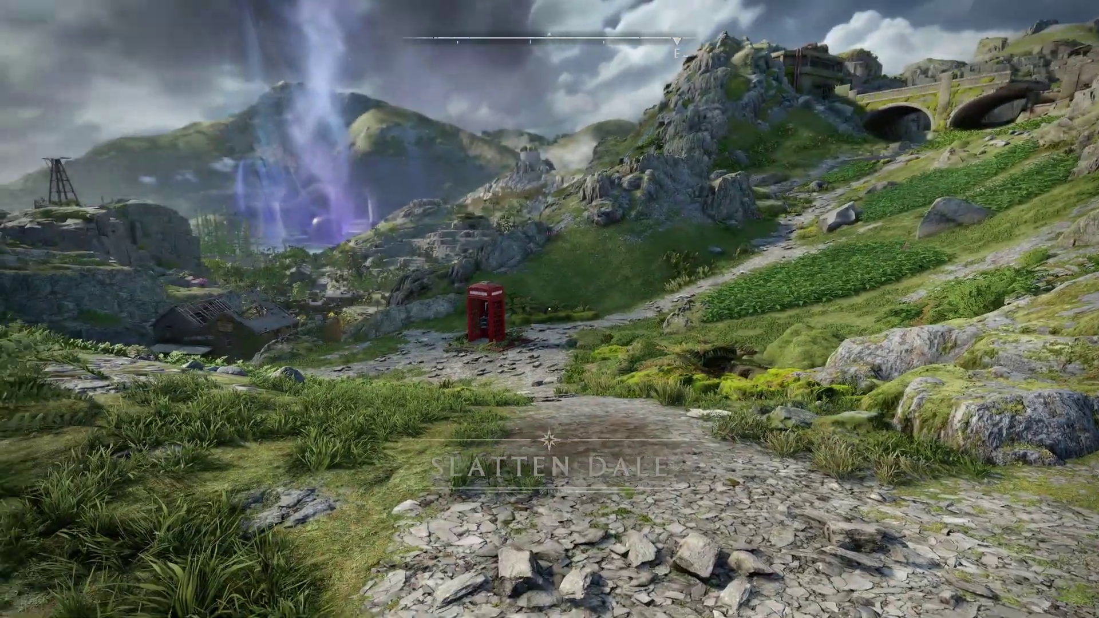
pyautogui.press('w')
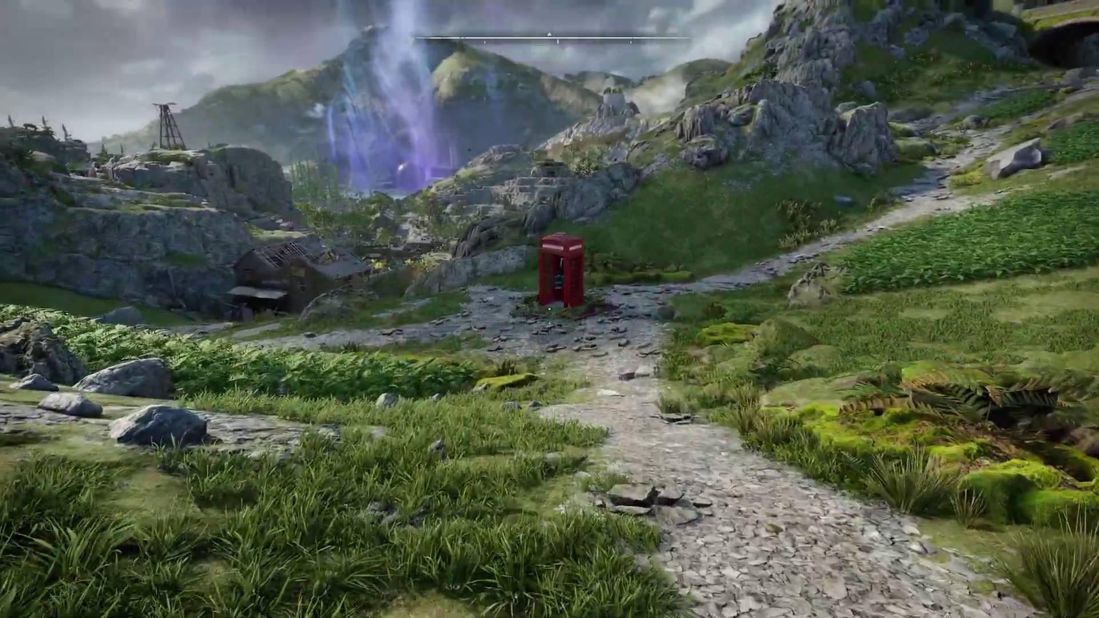
pyautogui.press('w')
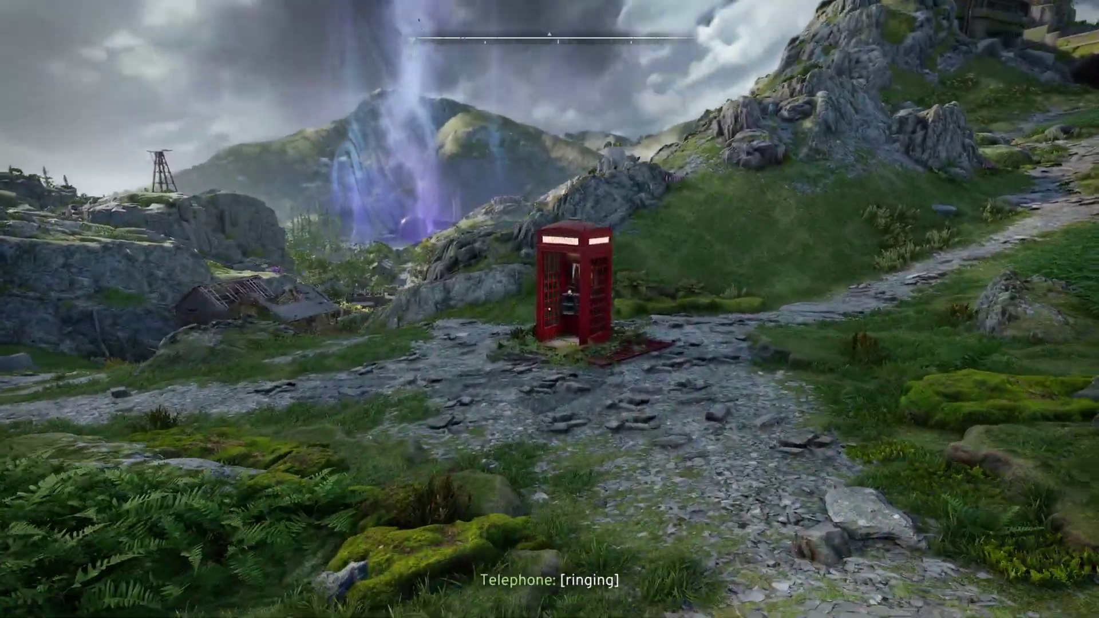
# Step into the phone box, answer the ringing telephone, then bring up the game settings.
pyautogui.press('w')
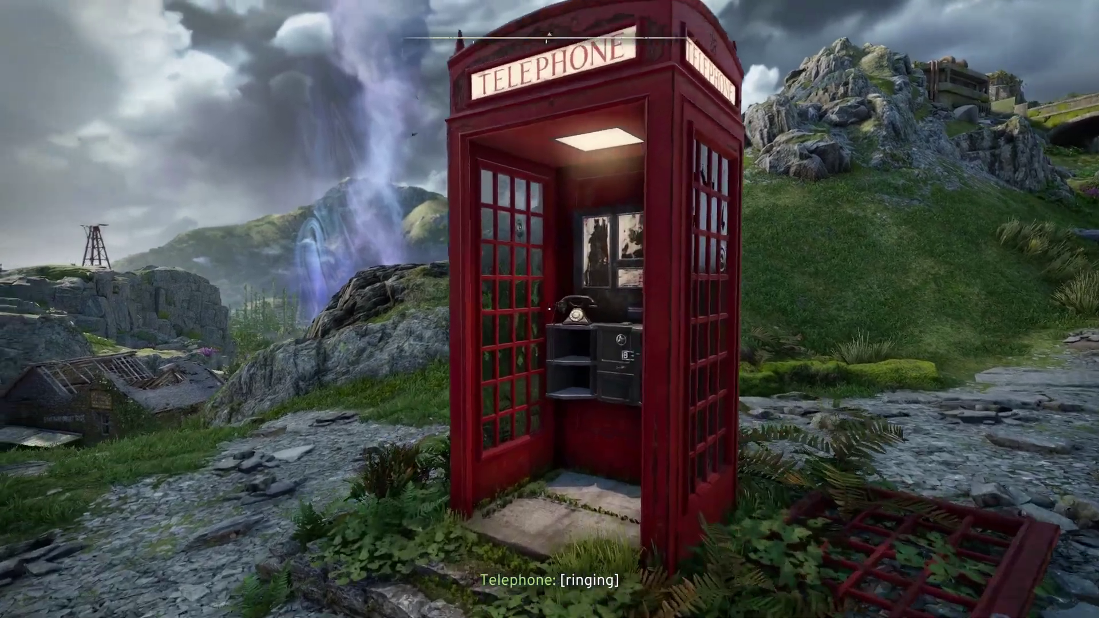
pyautogui.press('e')
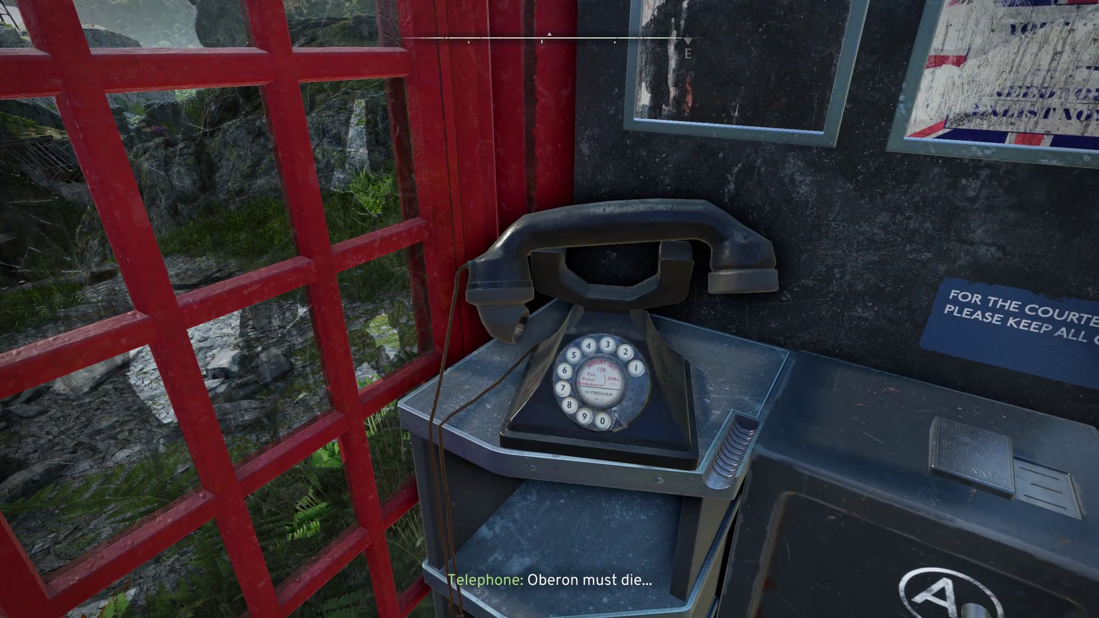
pyautogui.press('Escape')
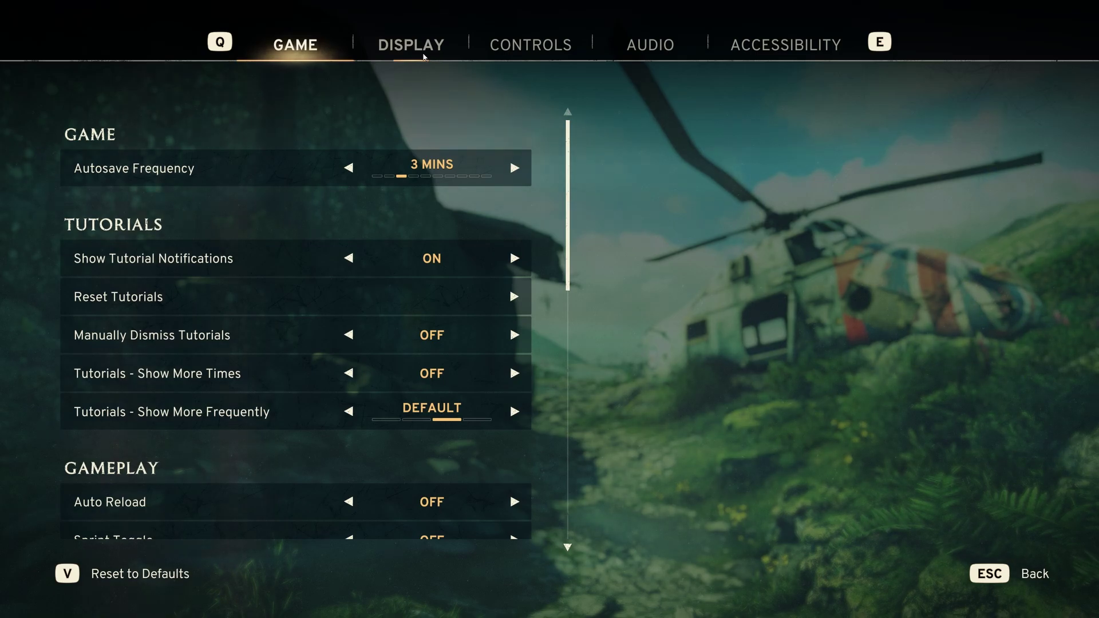
# On the Display tab, review Display Mode choices keeping Exclusive Fullscreen, then view resolution options.
pyautogui.click(423, 55)
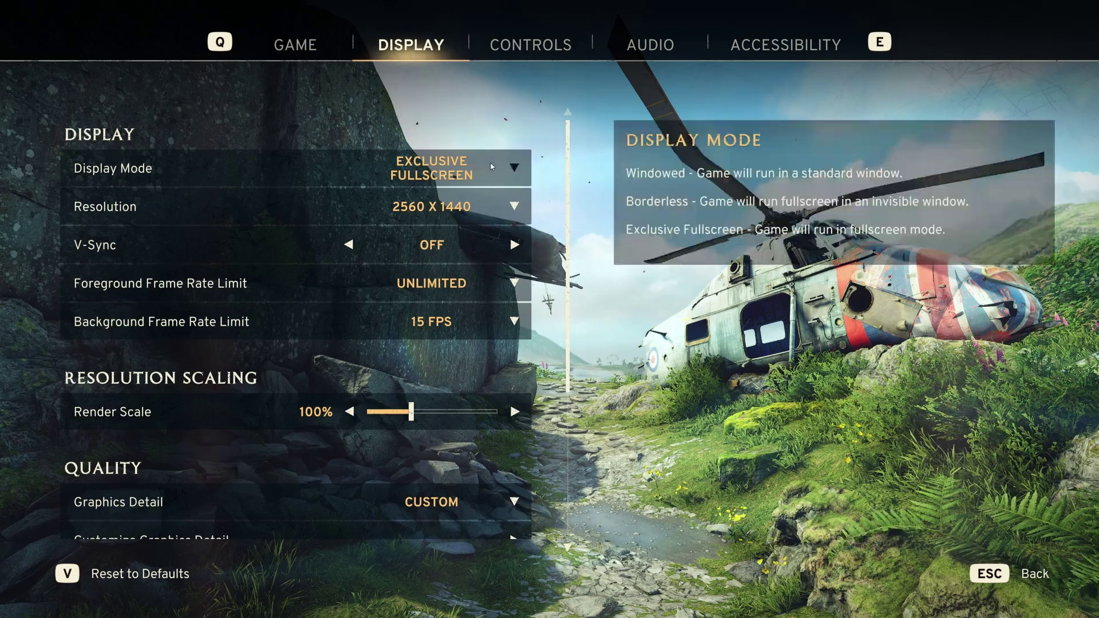
pyautogui.click(505, 167)
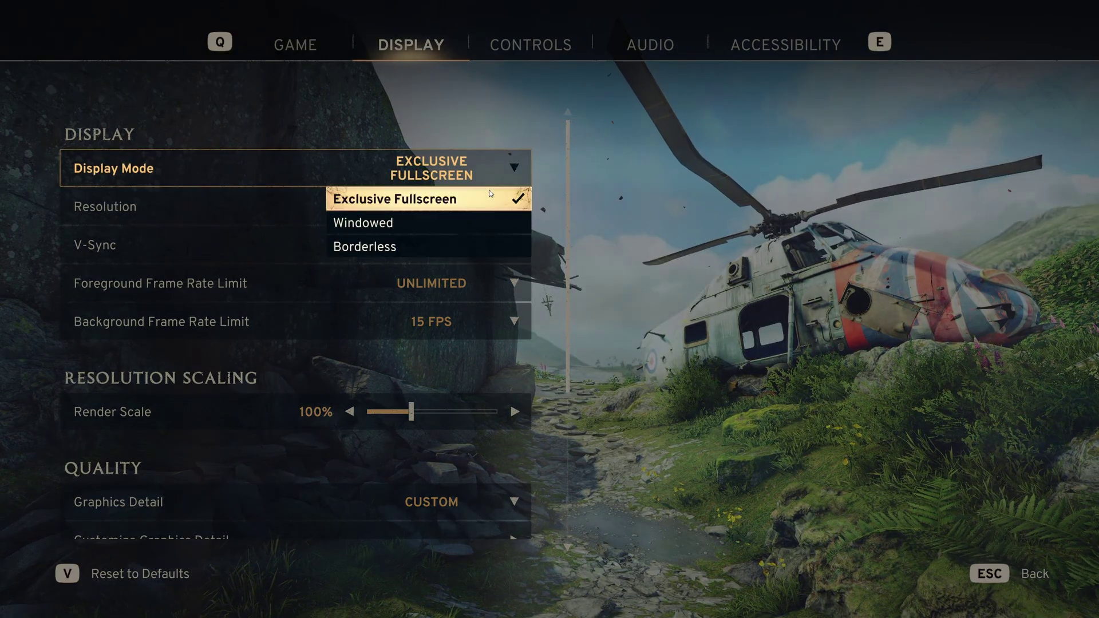
pyautogui.click(503, 128)
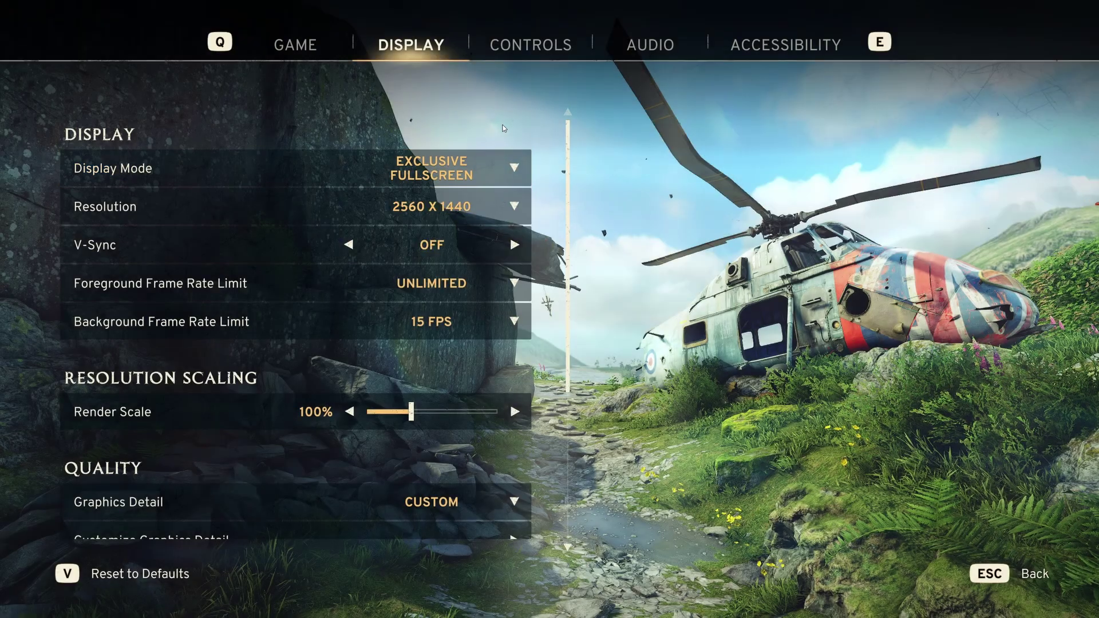
pyautogui.click(499, 169)
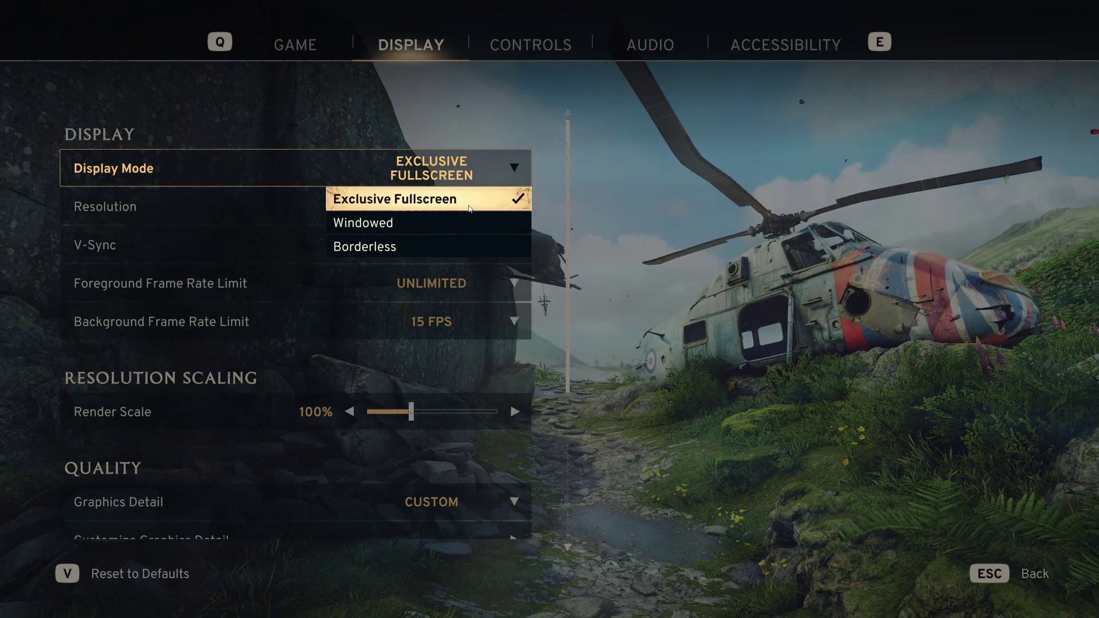
pyautogui.click(534, 106)
pyautogui.click(509, 206)
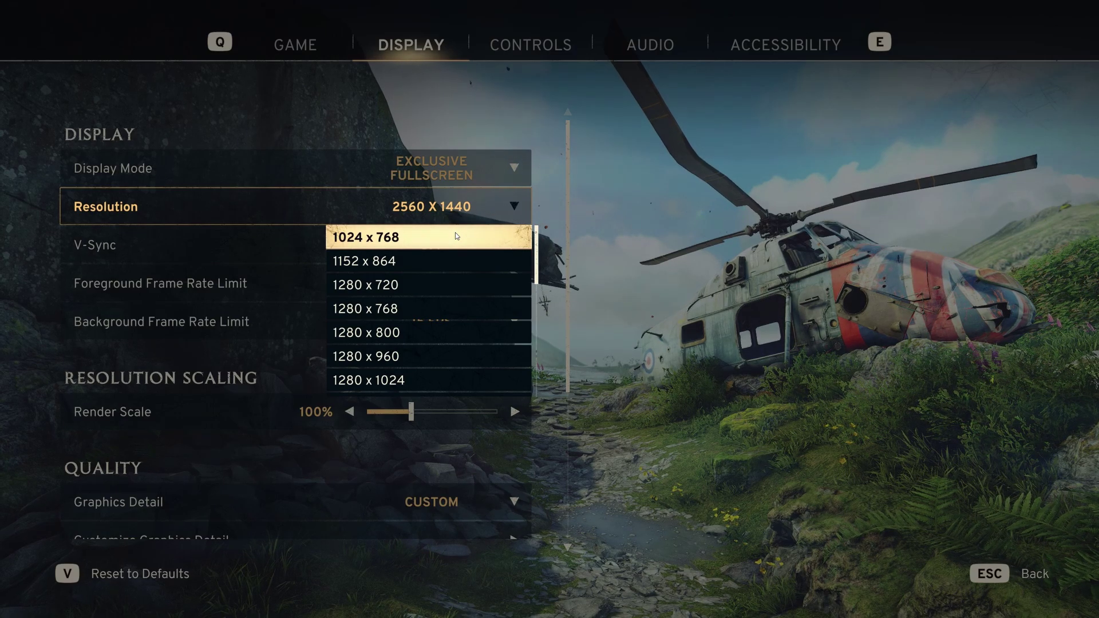
# Keep the resolution at 2560 x 1440 and set Foreground Frame Rate Limit to 90 FPS.
pyautogui.click(615, 192)
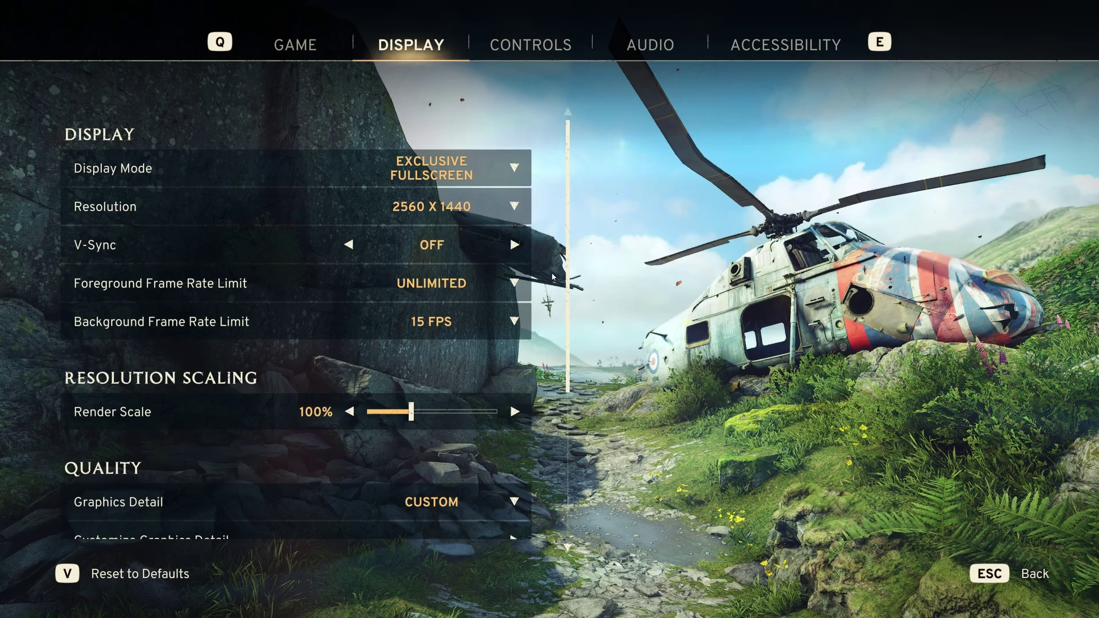
pyautogui.click(514, 291)
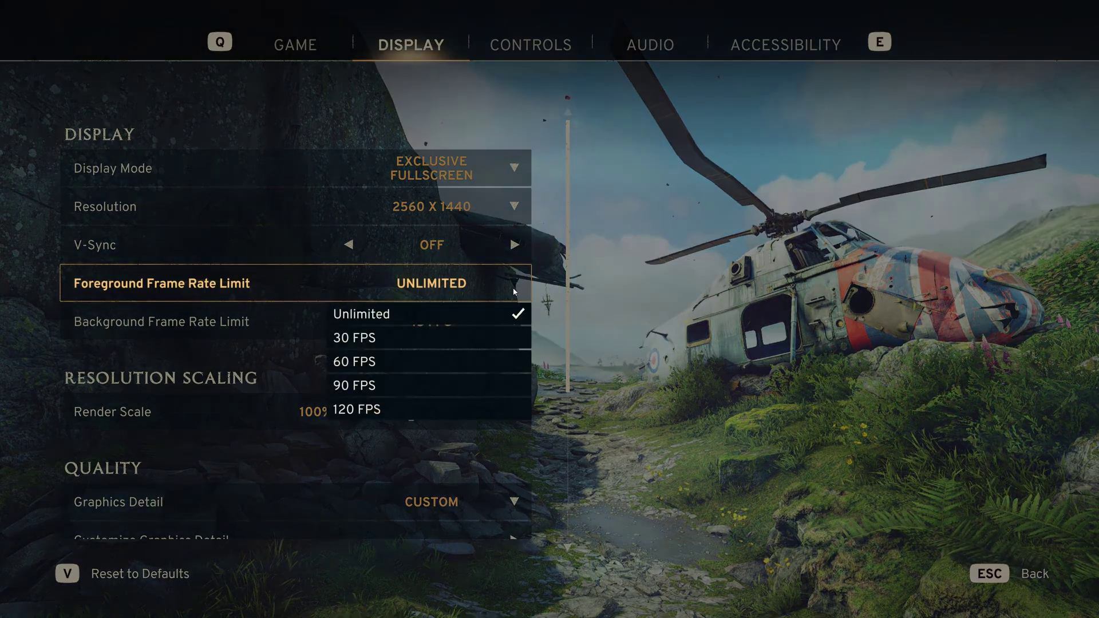
pyautogui.click(467, 382)
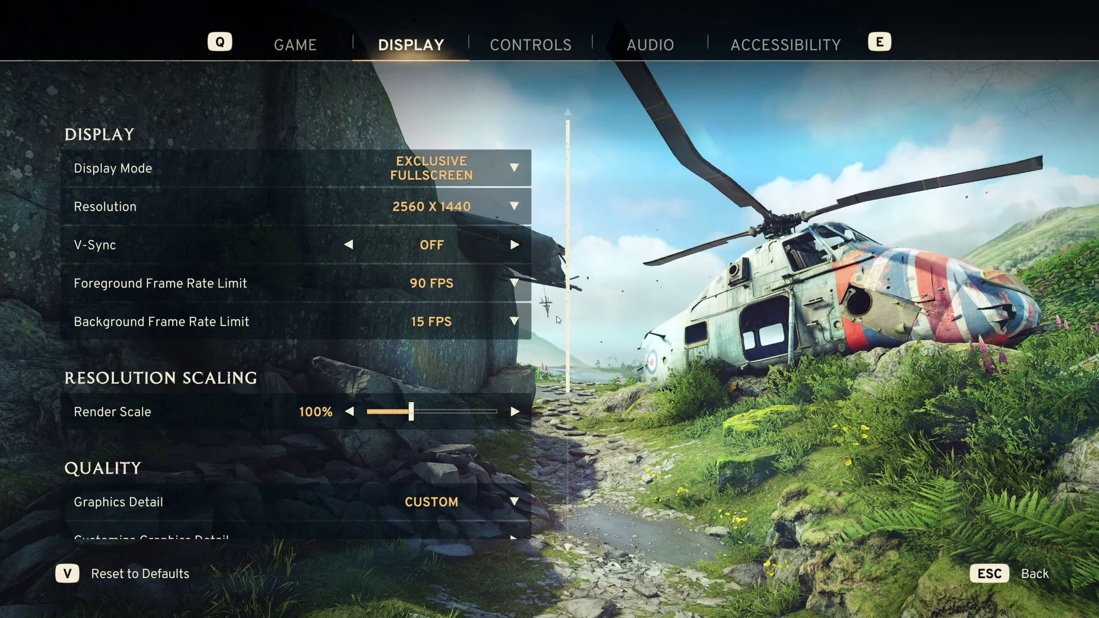
pyautogui.click(517, 291)
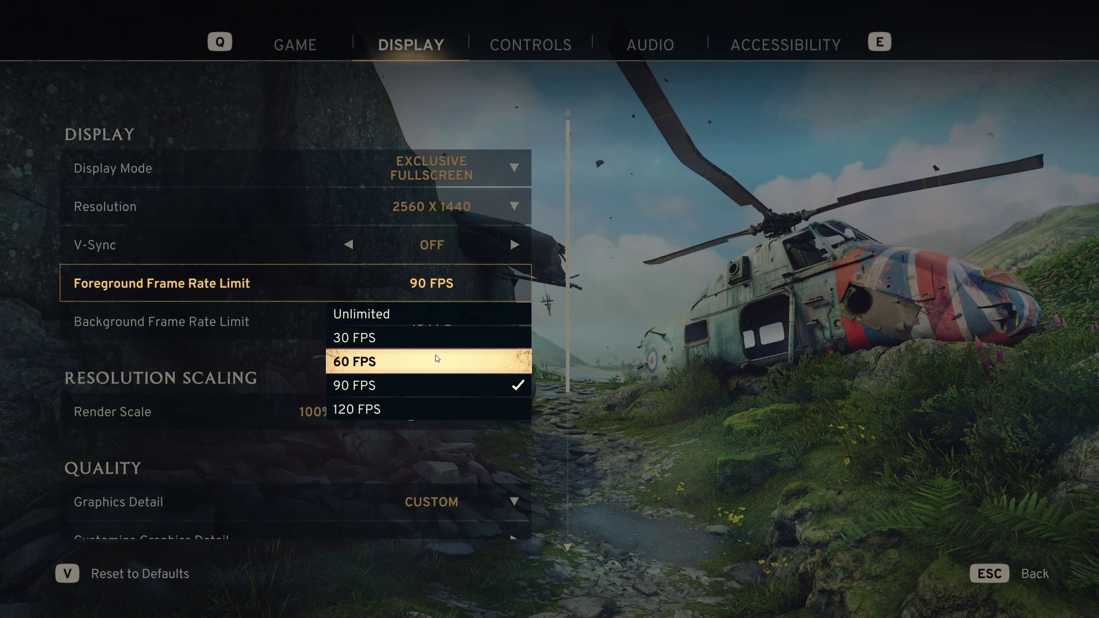
pyautogui.click(611, 284)
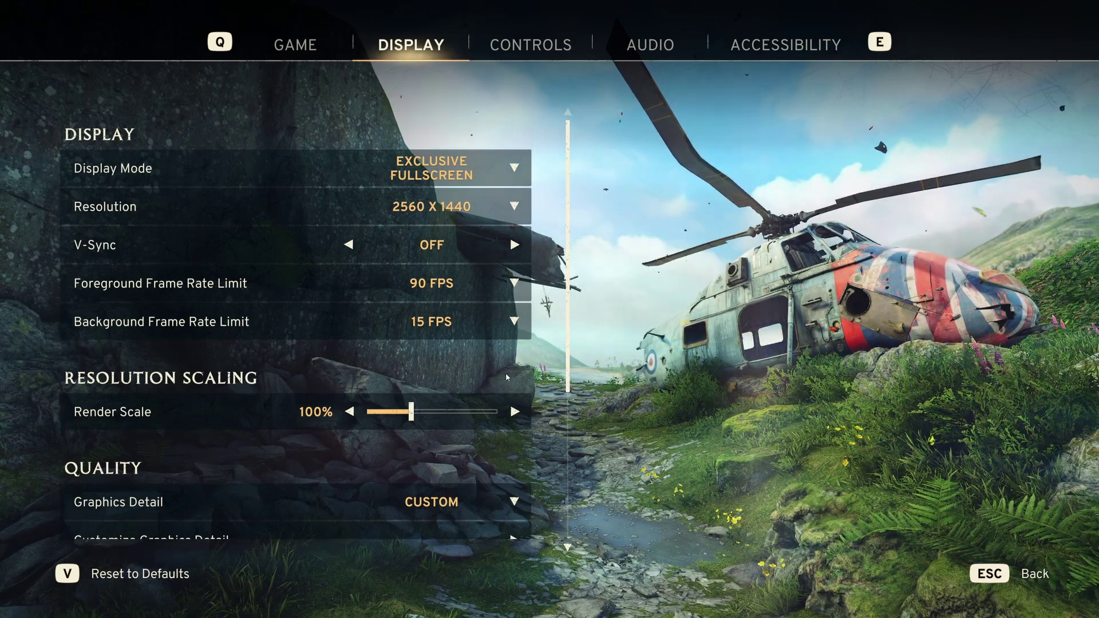
# Check the Background Frame Rate Limit choices, leaving it at 15 FPS.
pyautogui.click(486, 326)
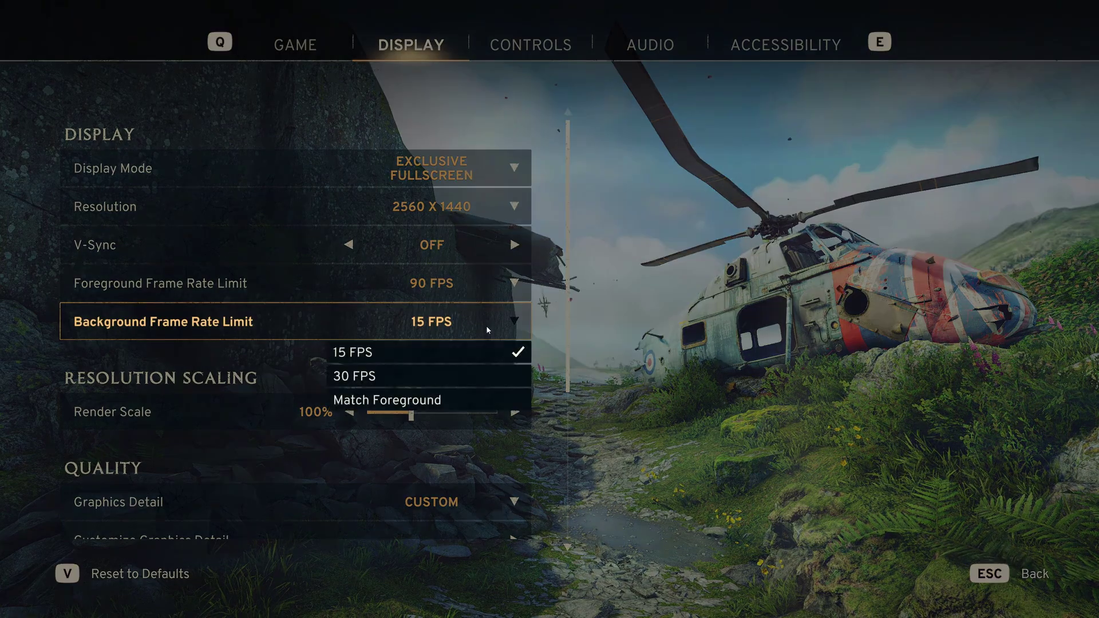
pyautogui.click(637, 314)
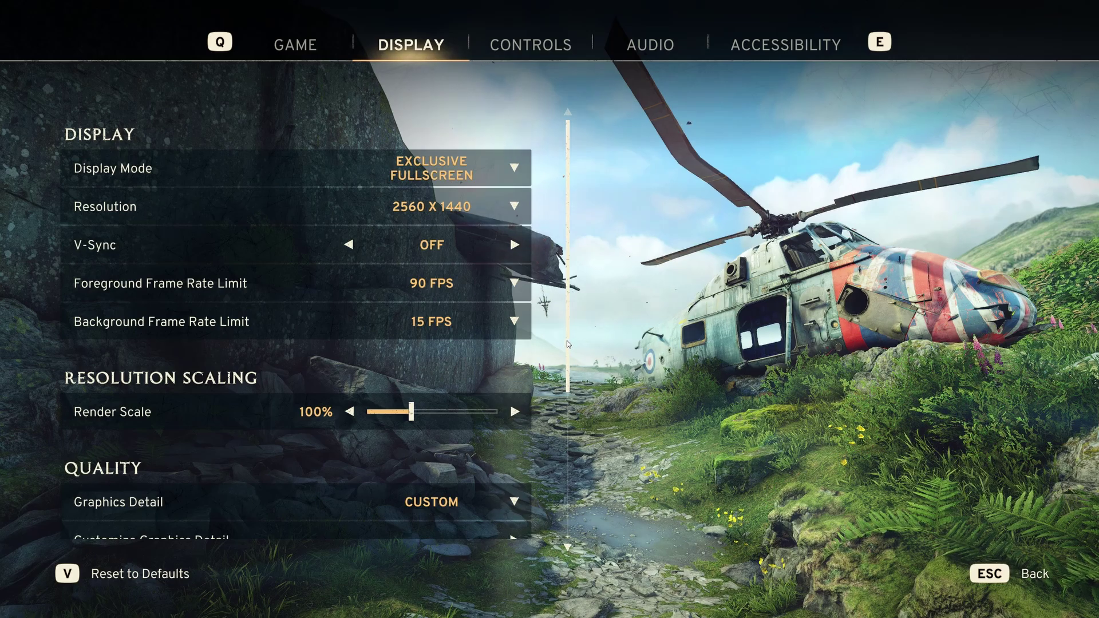
pyautogui.moveTo(567, 341); pyautogui.dragTo(567, 414)
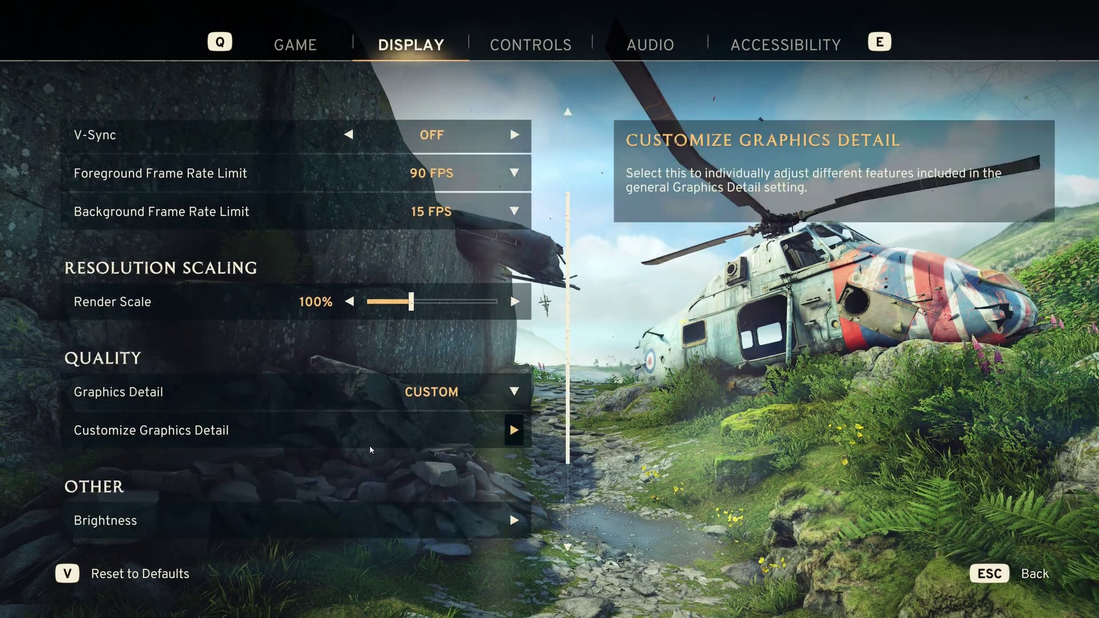
# In Customise Graphics Detail, try Anti-Aliasing Off, then restore it to Medium.
pyautogui.click(368, 431)
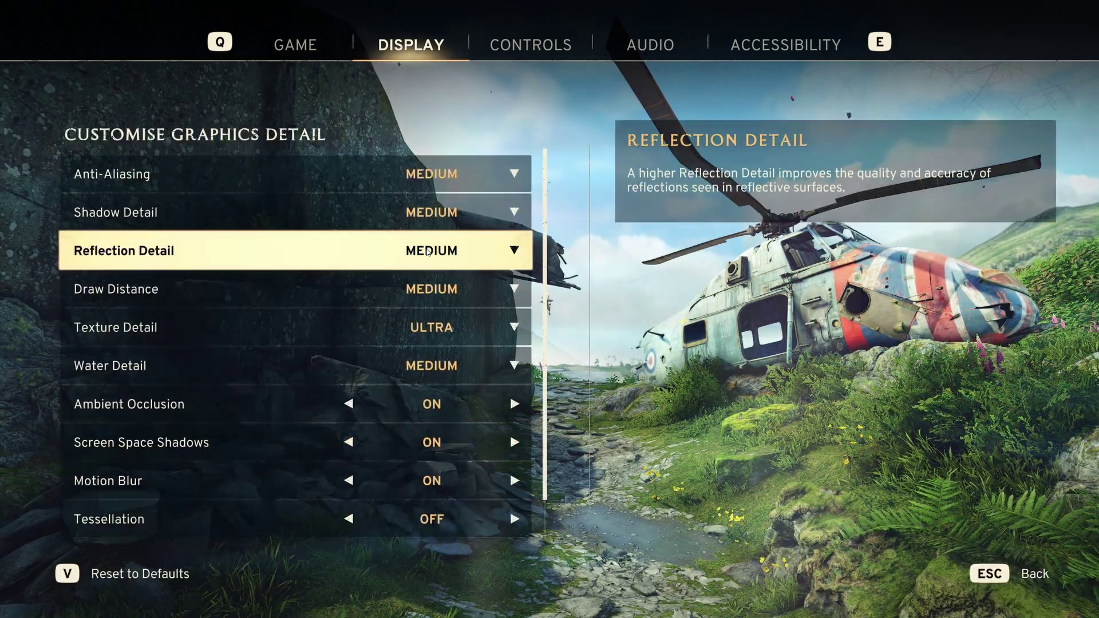
pyautogui.click(466, 170)
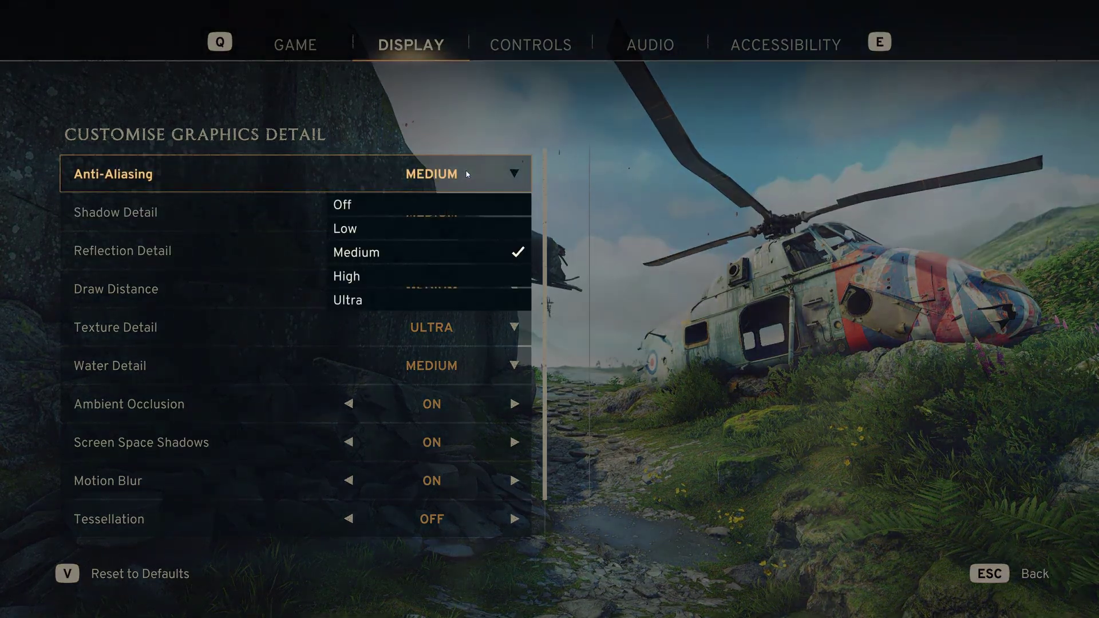
pyautogui.click(473, 130)
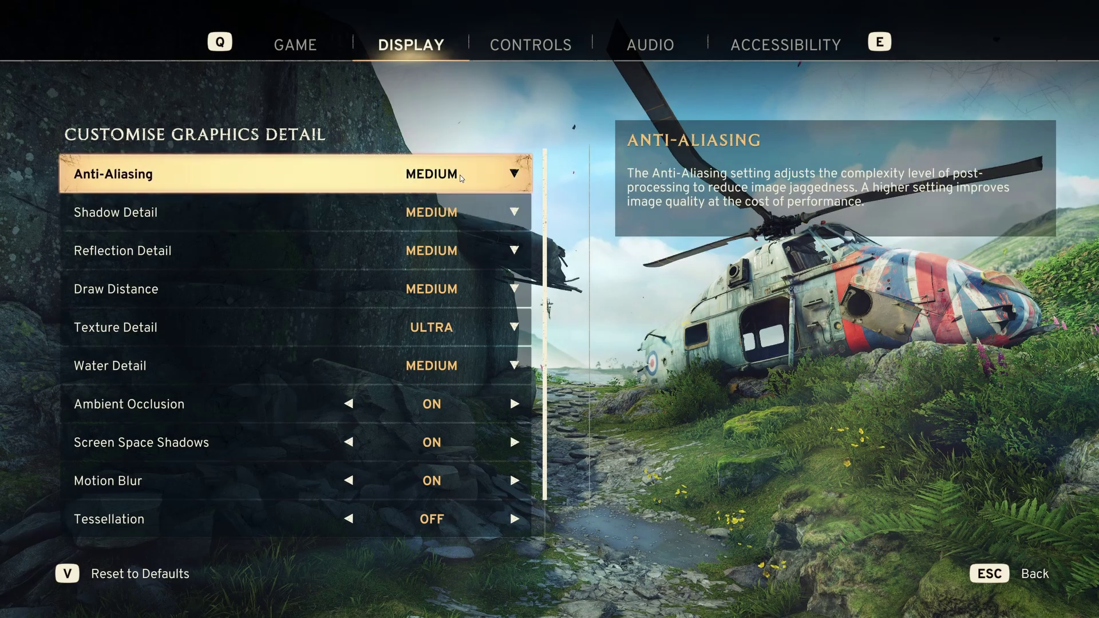
pyautogui.click(462, 177)
pyautogui.click(448, 195)
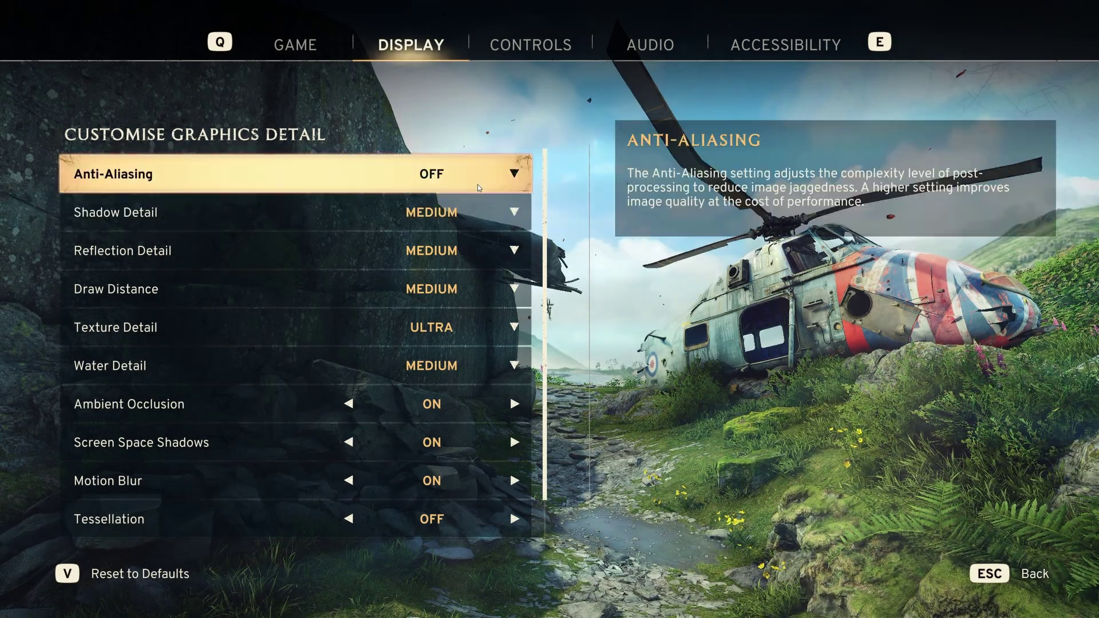
pyautogui.click(477, 183)
pyautogui.click(452, 250)
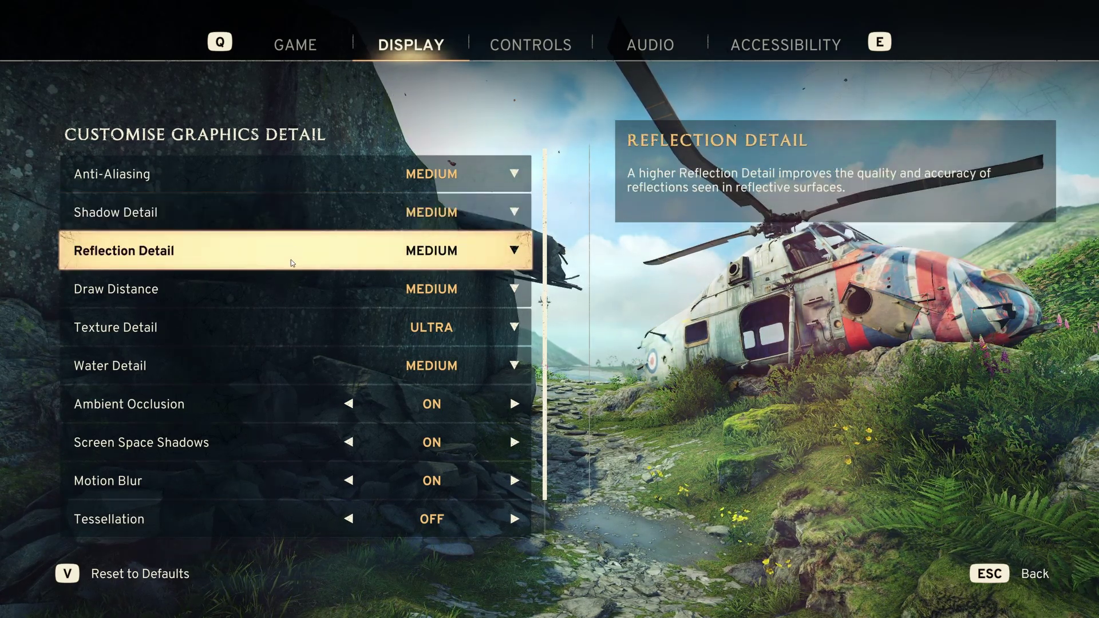
# Set Draw Distance to Ultra and turn Motion Blur off.
pyautogui.click(460, 277)
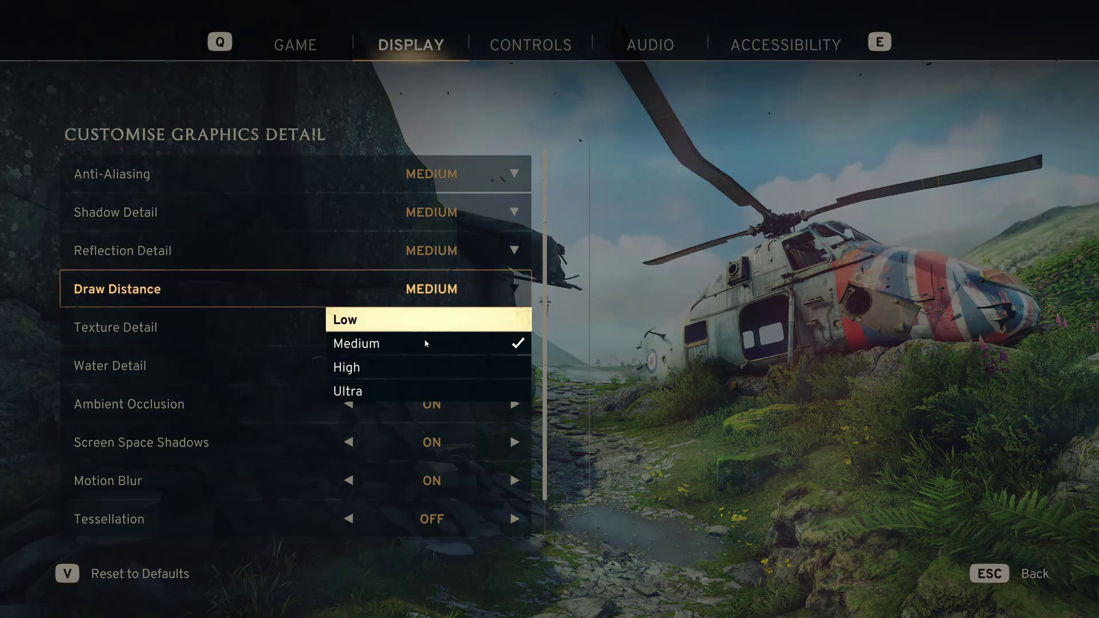
pyautogui.click(403, 386)
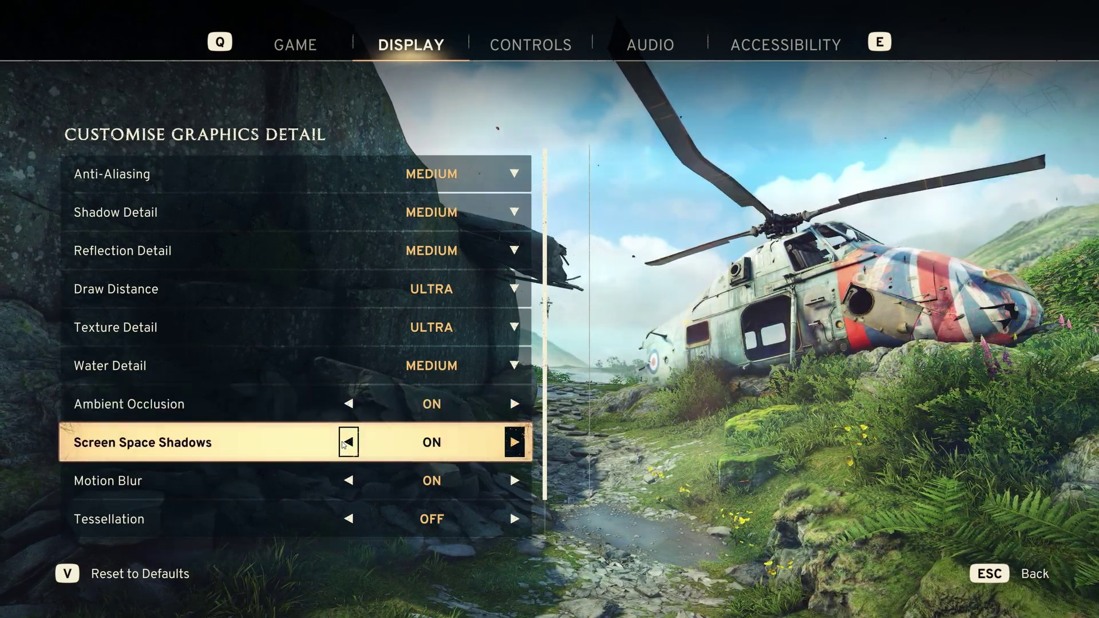
pyautogui.click(338, 481)
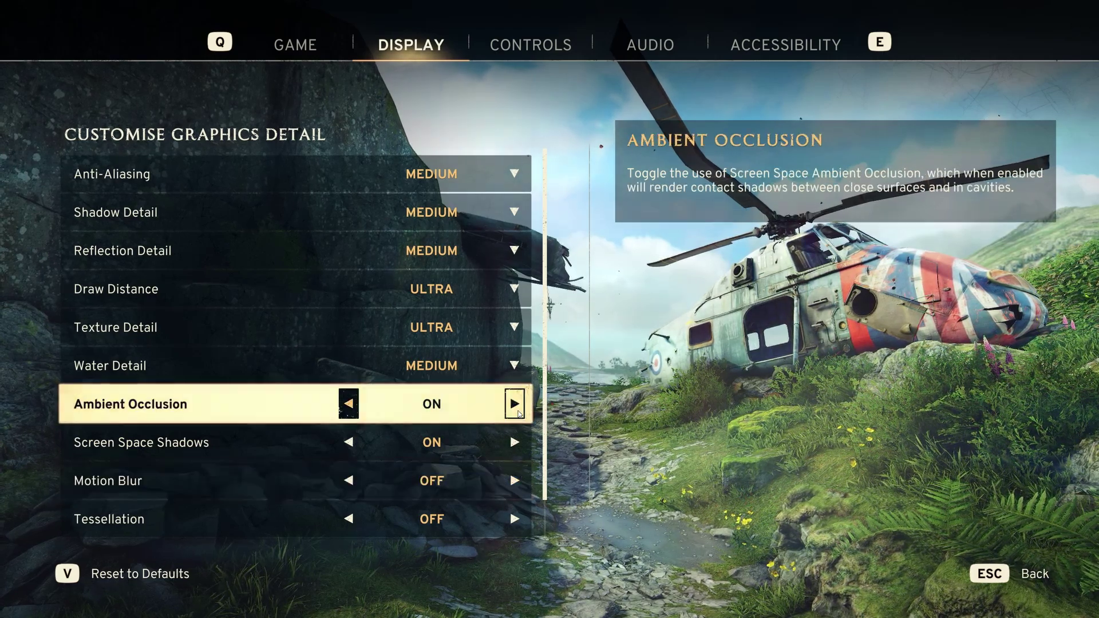
pyautogui.scroll(-1, 547, 391)
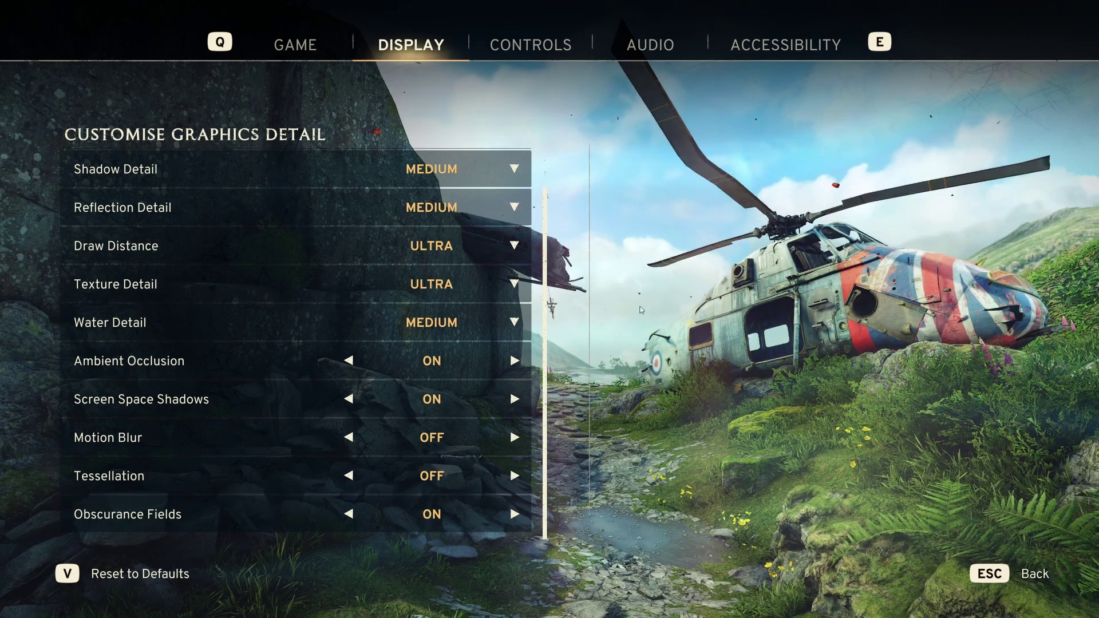
# Back on the main Display page, set Reduce Mouse Lag to Off, leaving Async Compute on.
pyautogui.press('Escape')
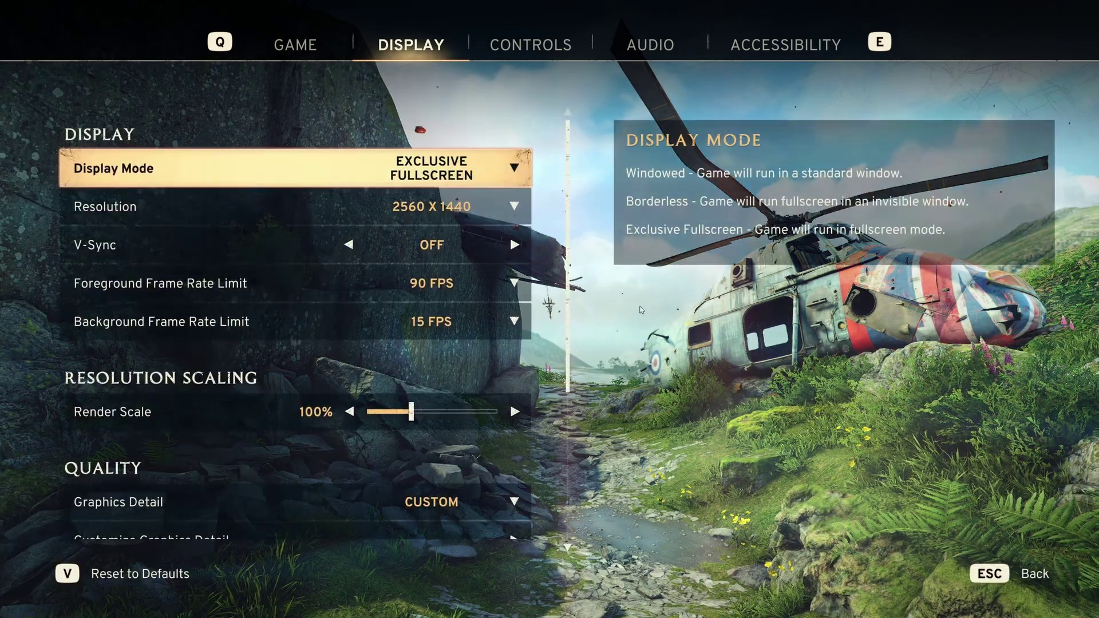
pyautogui.scroll(-5, 503, 354)
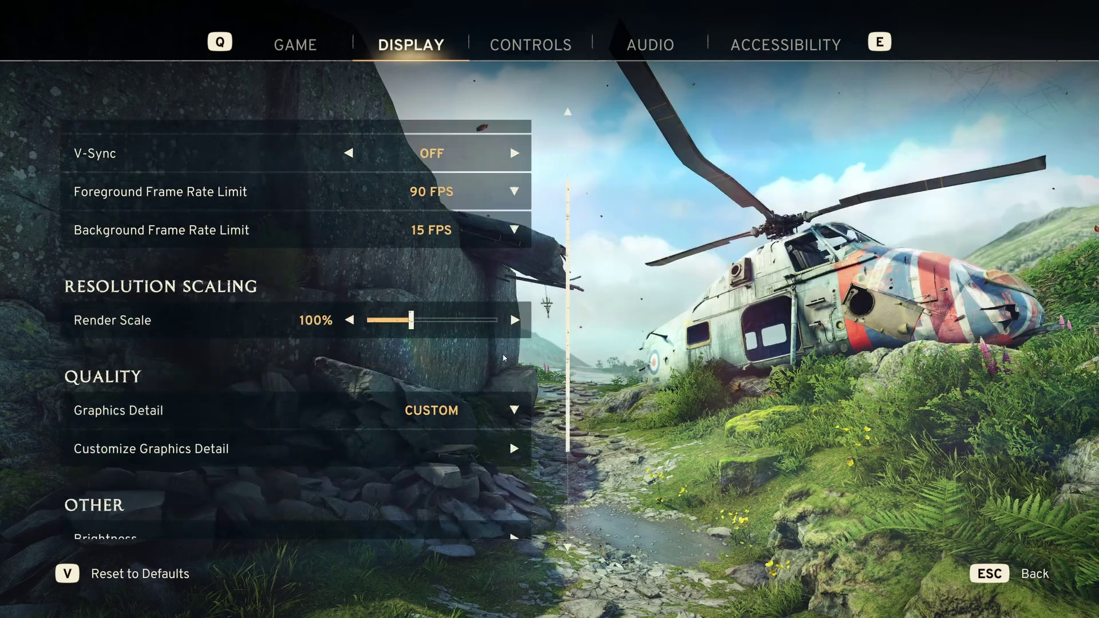
pyautogui.scroll(-1, 503, 353)
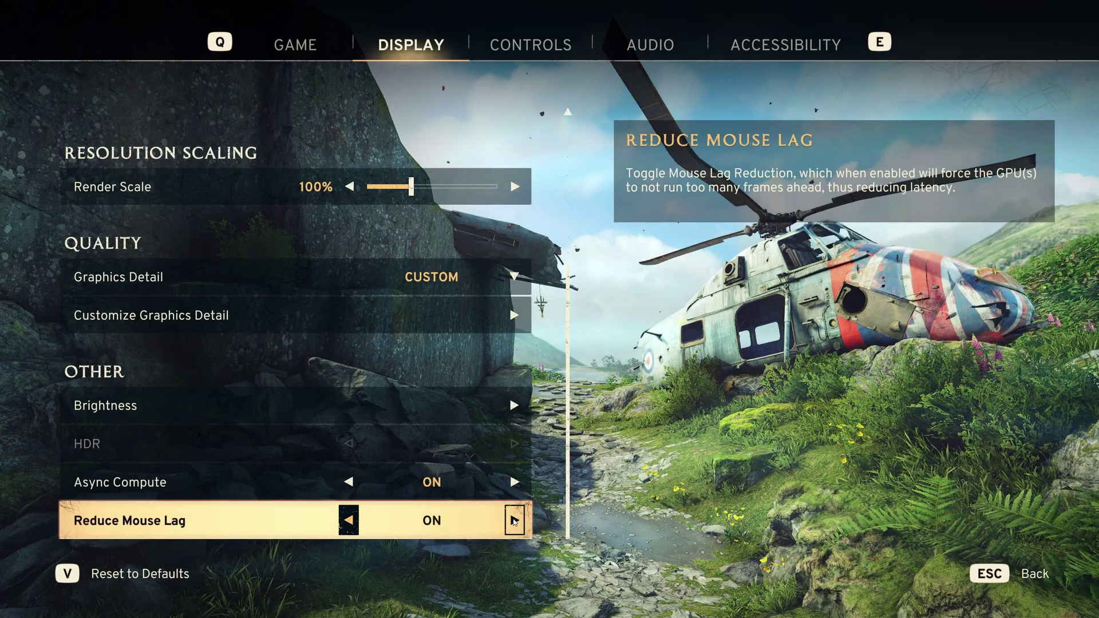
pyautogui.click(348, 520)
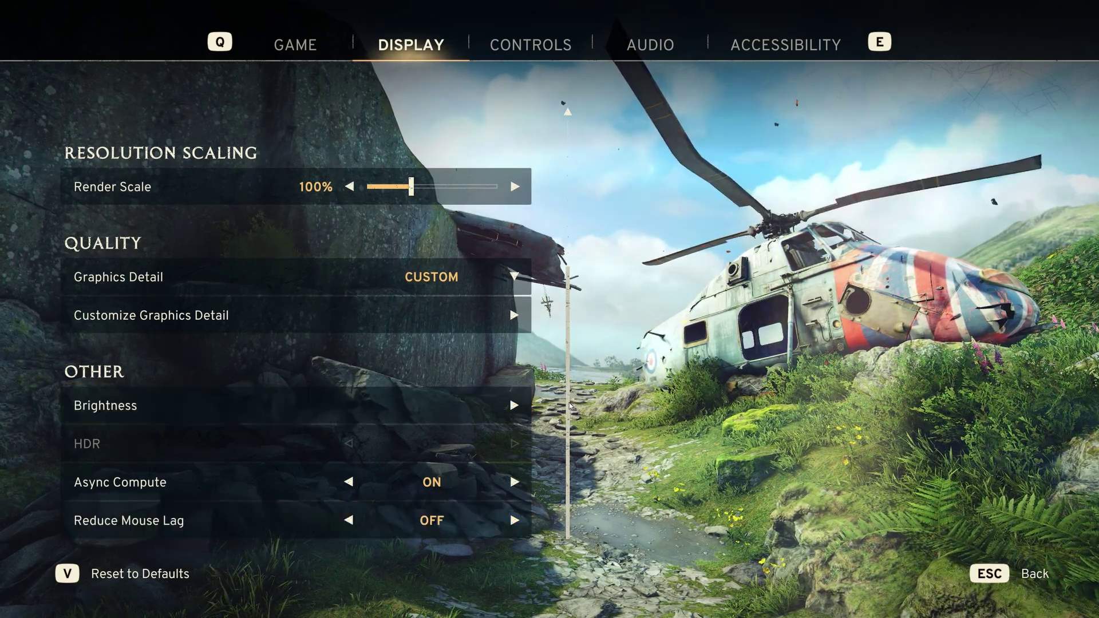
pyautogui.scroll(5, 569, 403)
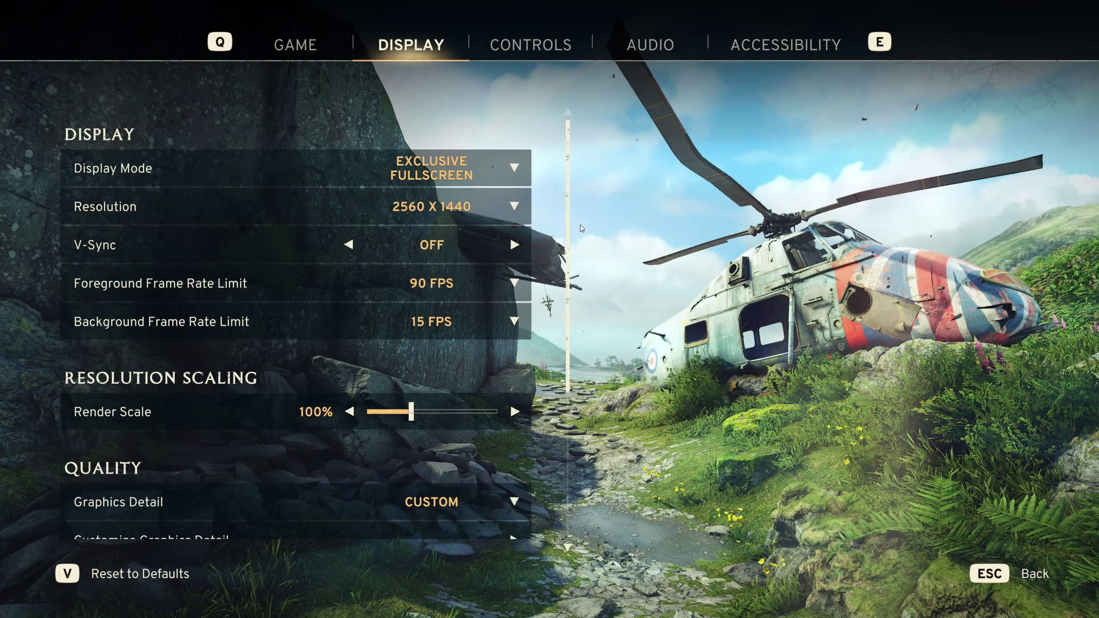